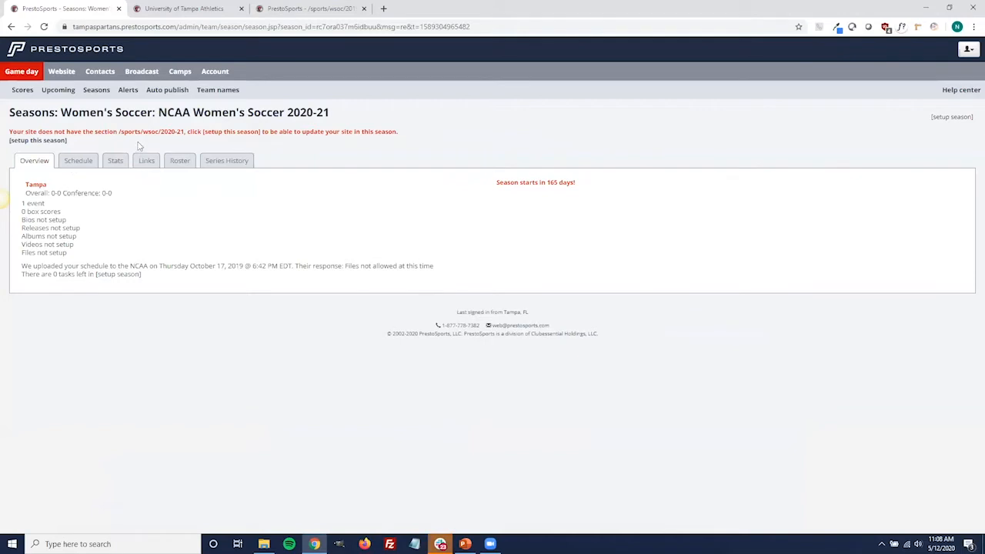
Begin setting up the Women's Soccer 2020-21 season and add all teams to the schedule, box scores, teams, players and leaders pages.
click(62, 141)
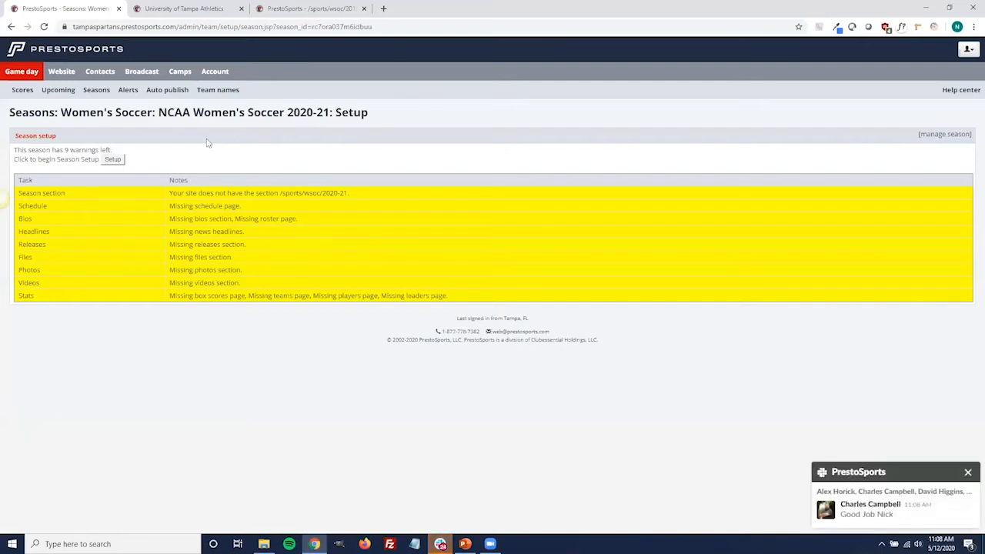
click(121, 159)
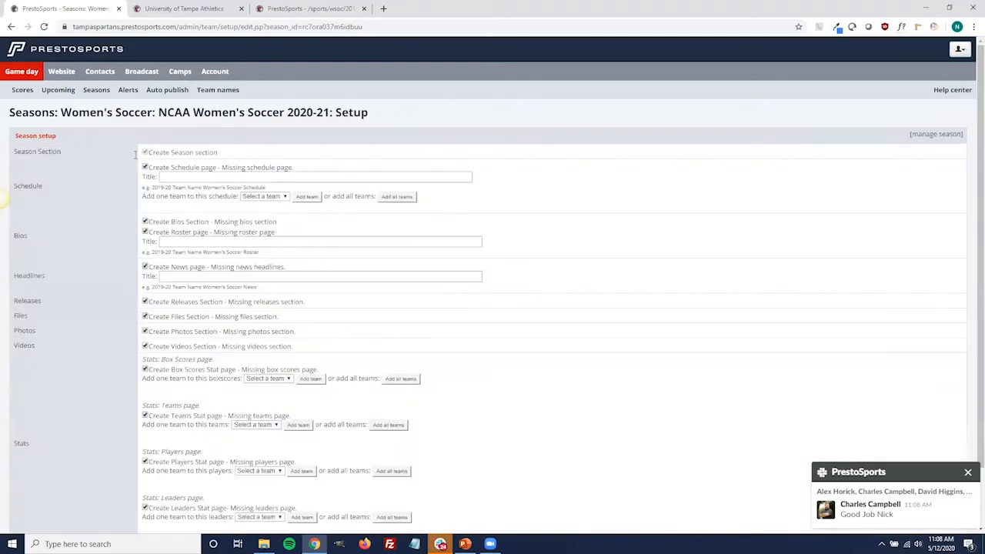
click(405, 199)
click(404, 396)
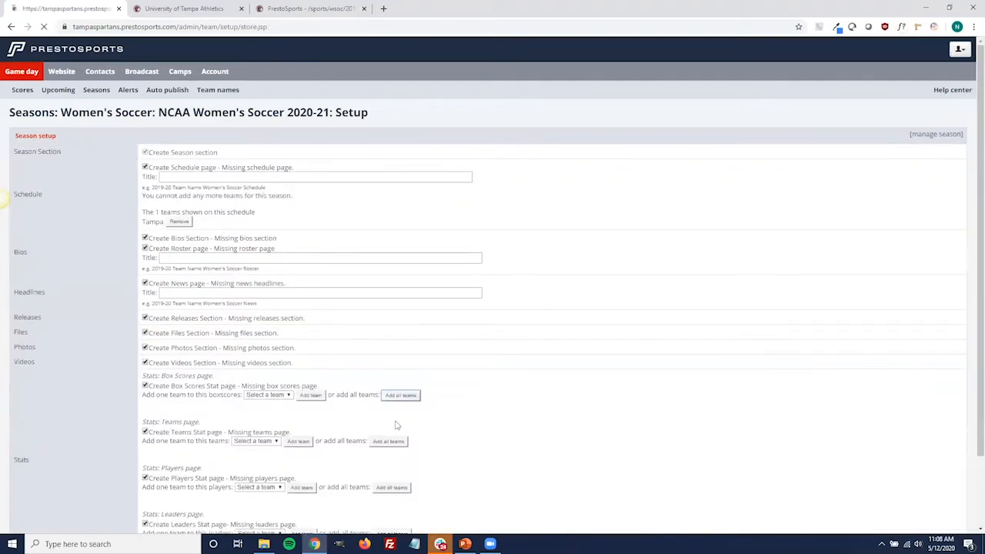
click(390, 457)
scroll(391, 420, down, 2)
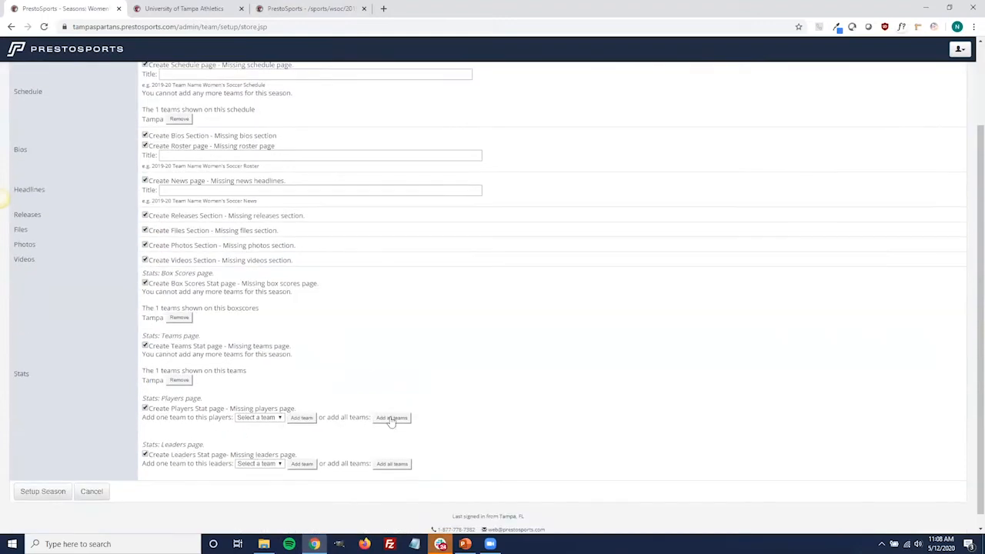
scroll(391, 419, down, 2)
click(391, 450)
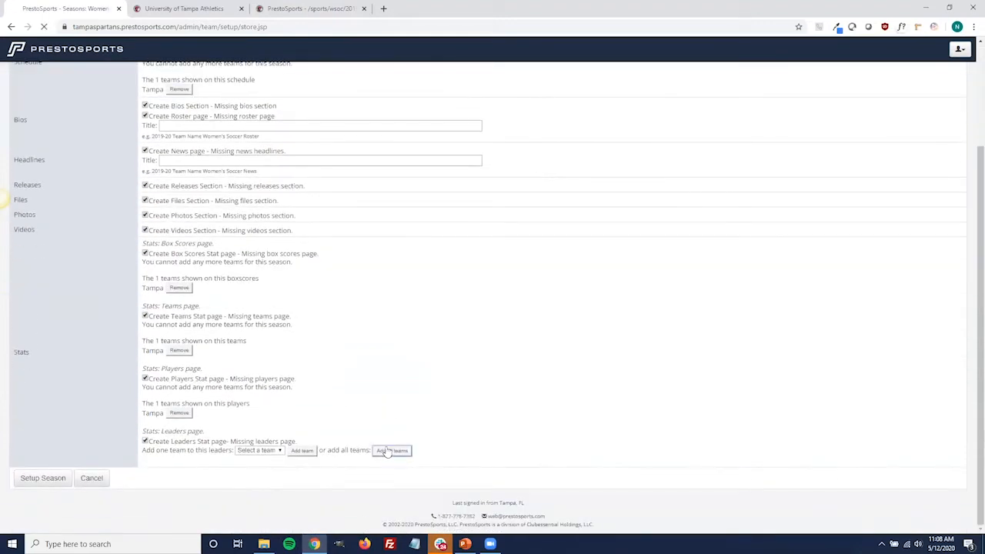
Title the schedule page "2020-21 Women's Soccer Schedule" and the roster page "2020-21 Women's Soccer Roster".
click(306, 176)
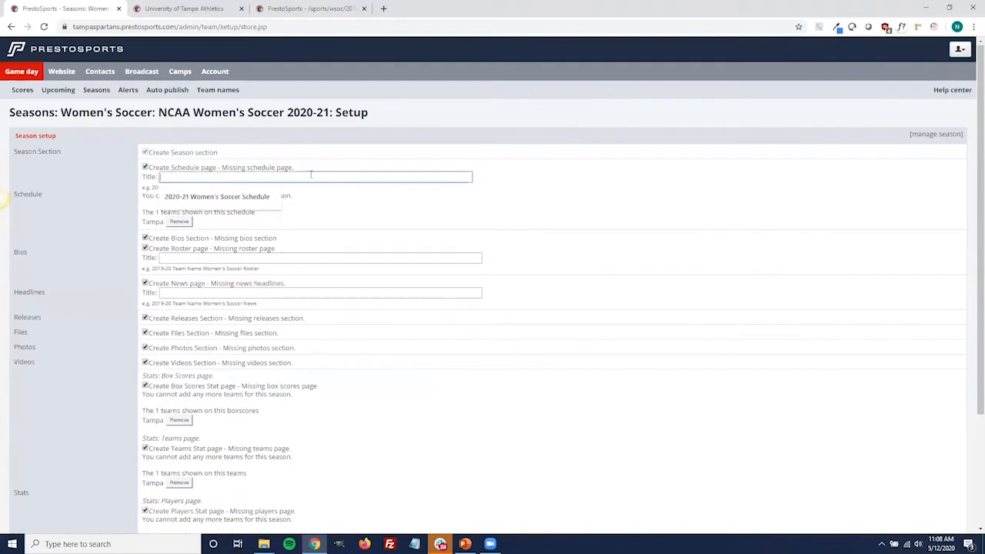
text(2020-21 Women's Soccer Schedule)
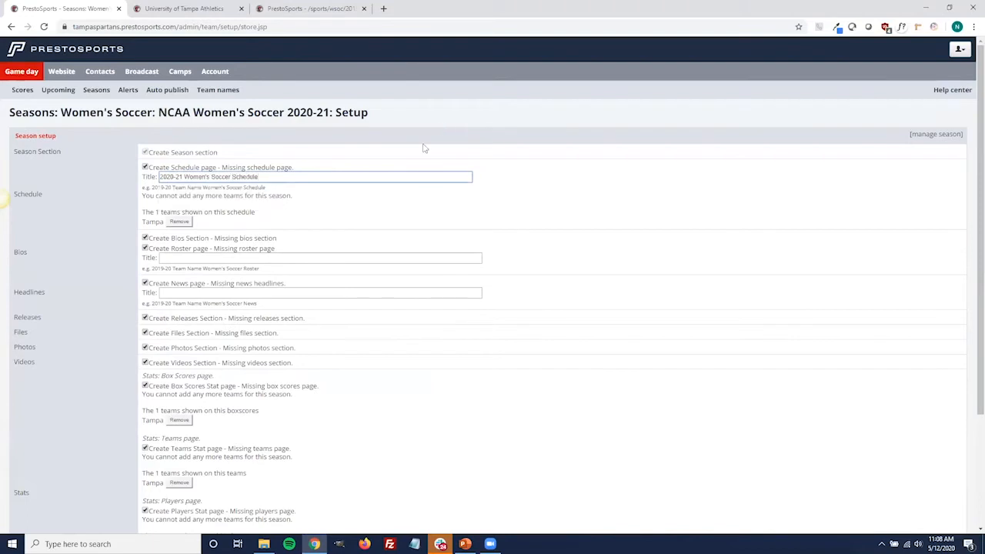
click(392, 256)
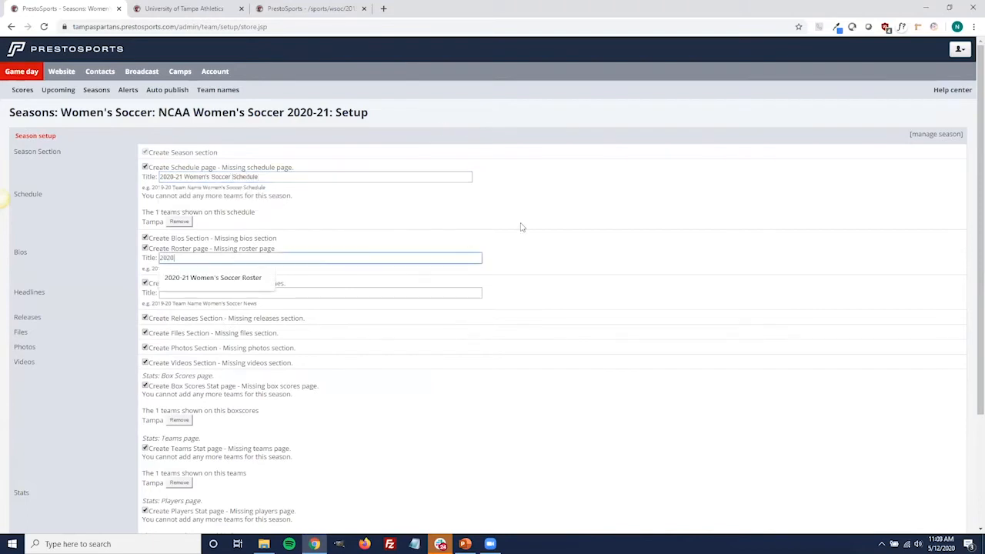
text(2020-21 Women's Soccer Rsoter)
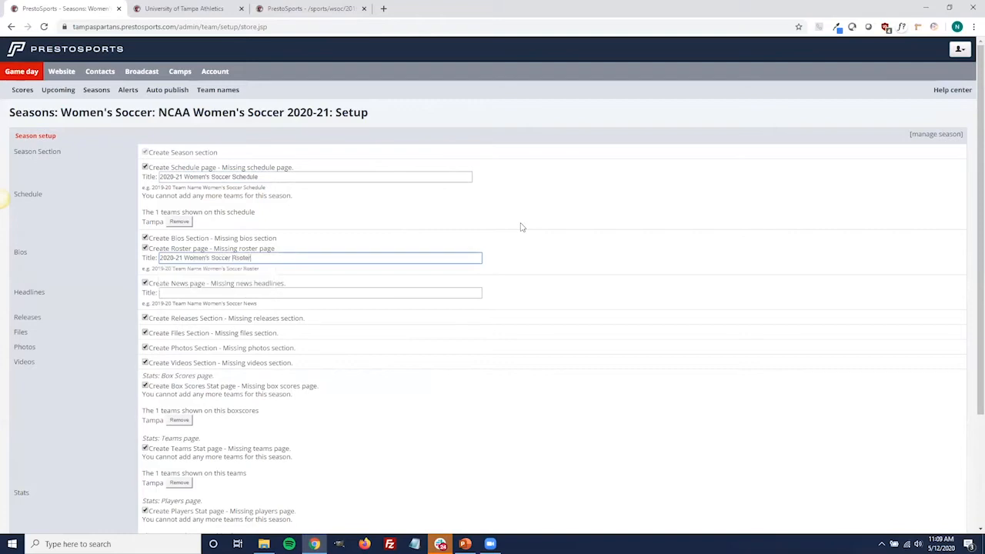
key(BackSpace)
key(BackSpace)
key(BackSpace)
text(oster)
key(Tab)
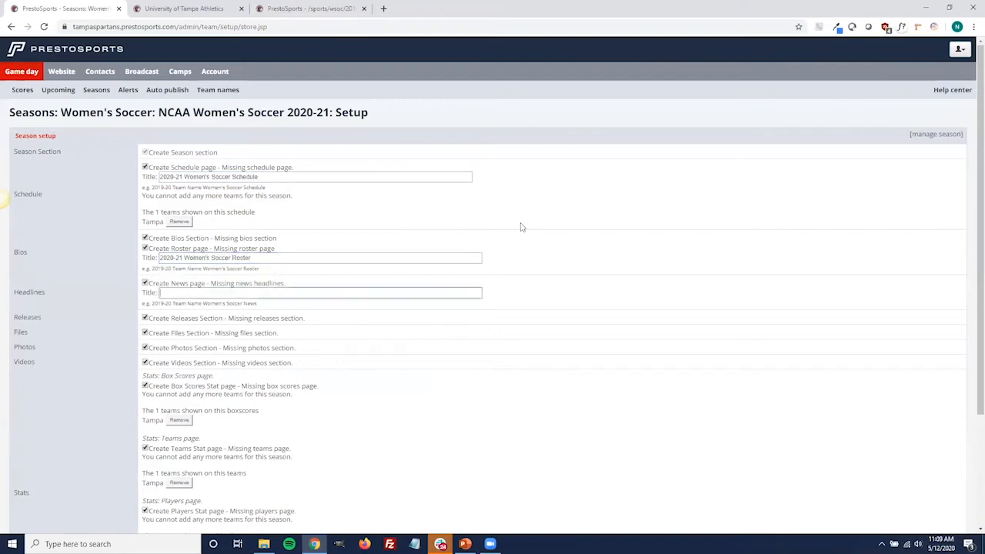
Title the news page "2020-21 Women's Soccer News" and submit the season setup.
text(2020-21 Women's Soccer N)
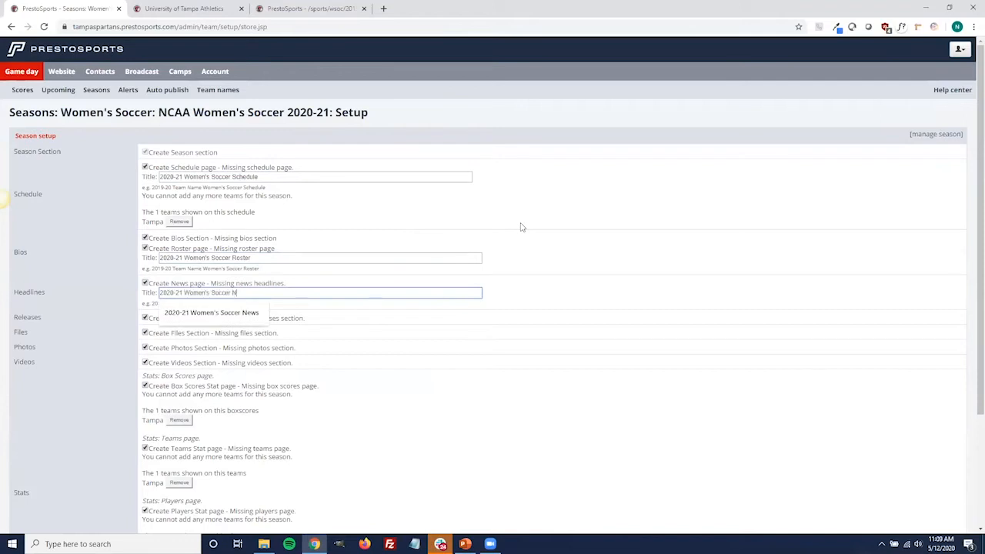
text(ews)
click(540, 293)
scroll(72, 345, down, 1)
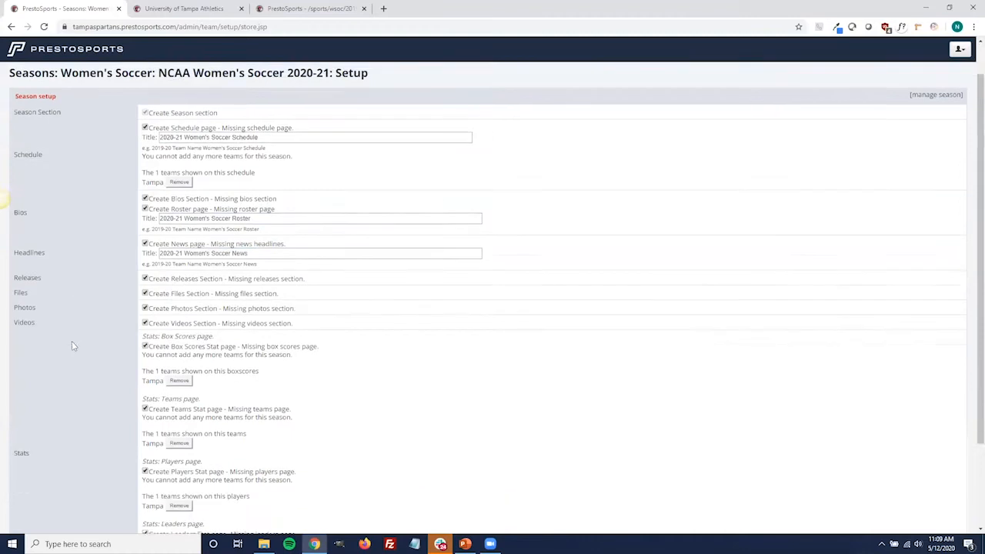
scroll(65, 377, down, 3)
click(46, 478)
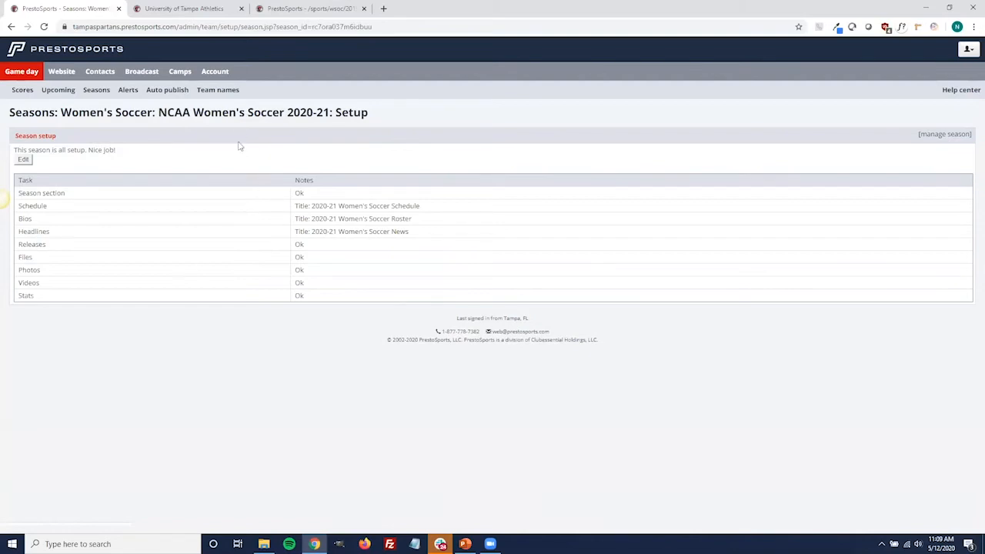
Start a new event in the Women's Soccer 2020-21 schedule and set its date to 05/12/2020.
click(243, 114)
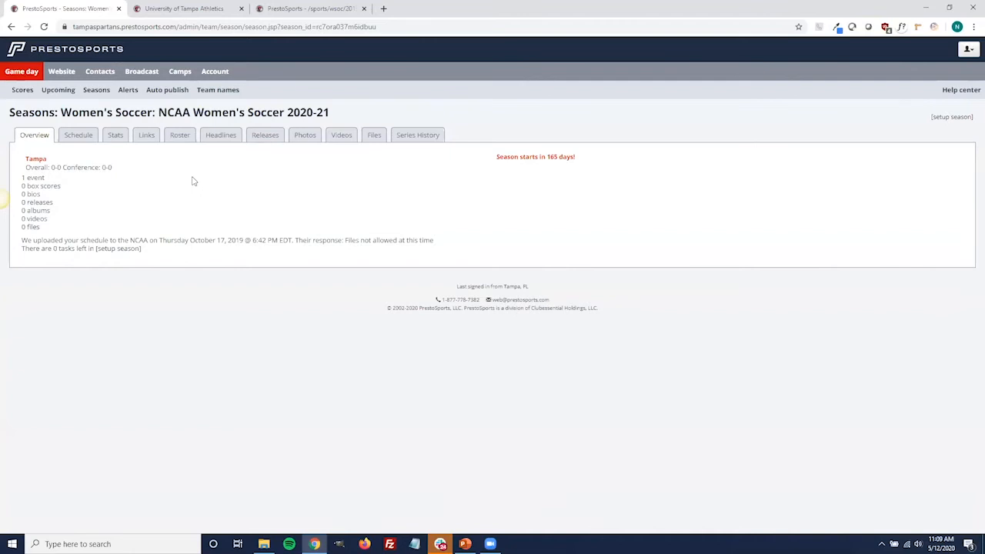
click(79, 135)
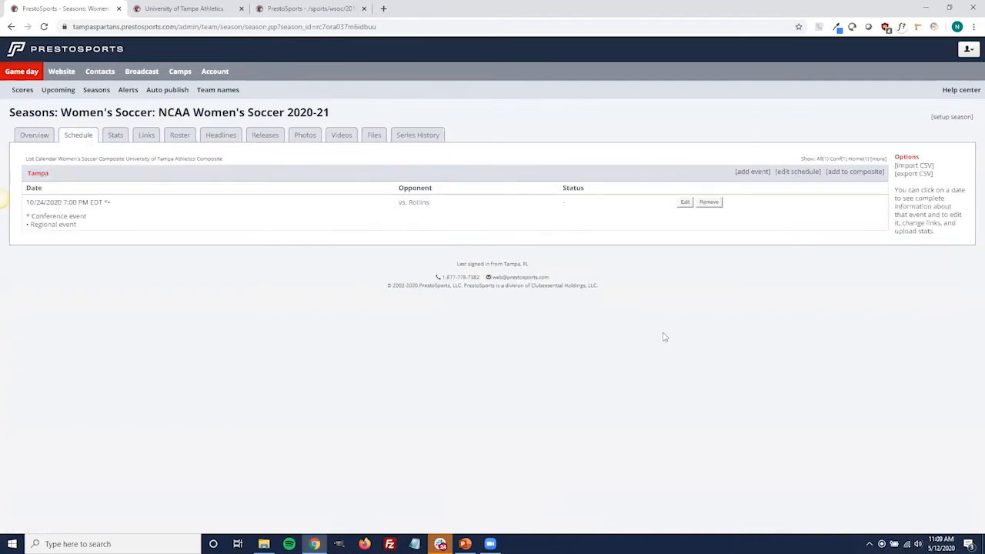
click(752, 176)
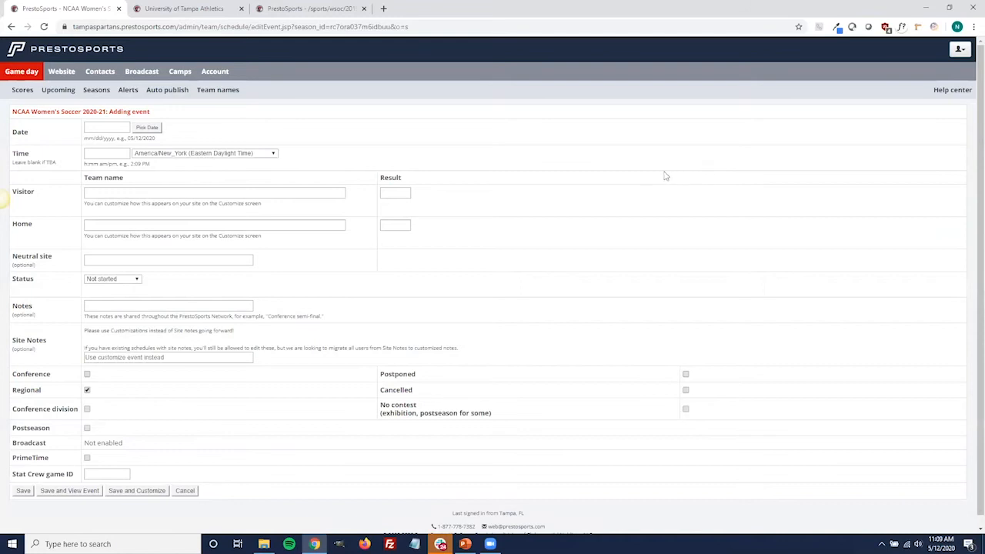
click(149, 131)
click(134, 205)
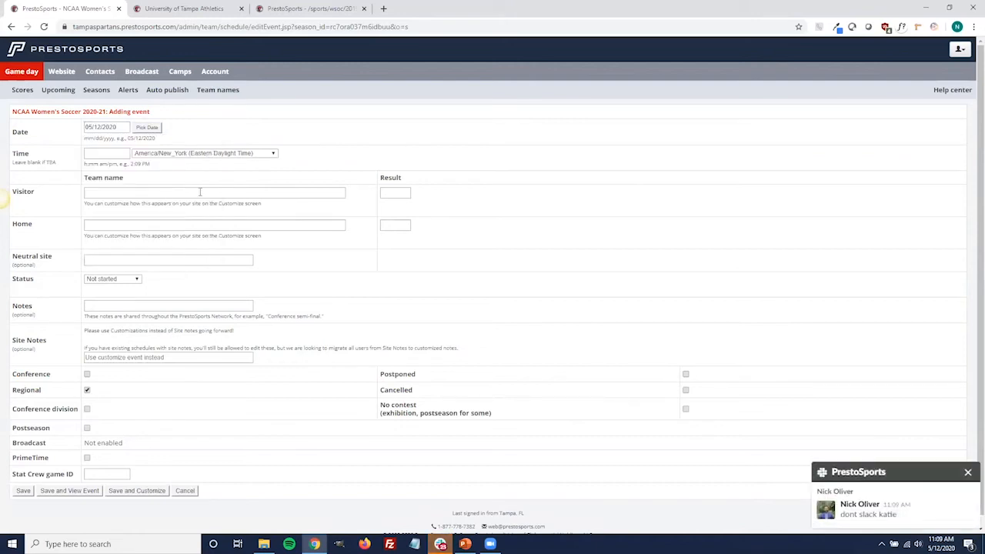
Set the event's visiting team to Tampa of the Sunshine State Conference.
click(219, 193)
text(tmapa)
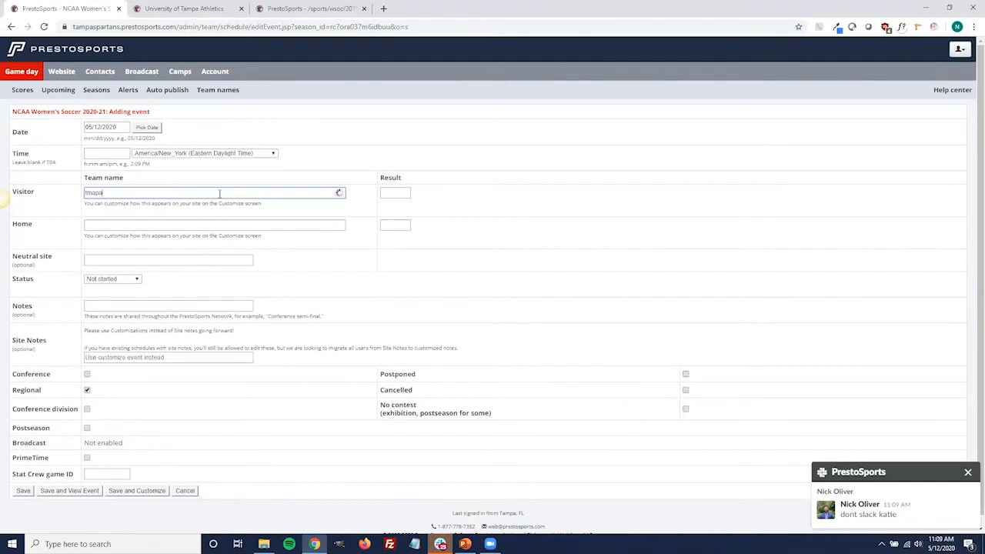
key(BackSpace)
key(BackSpace)
key(BackSpace)
key(BackSpace)
text(ampa)
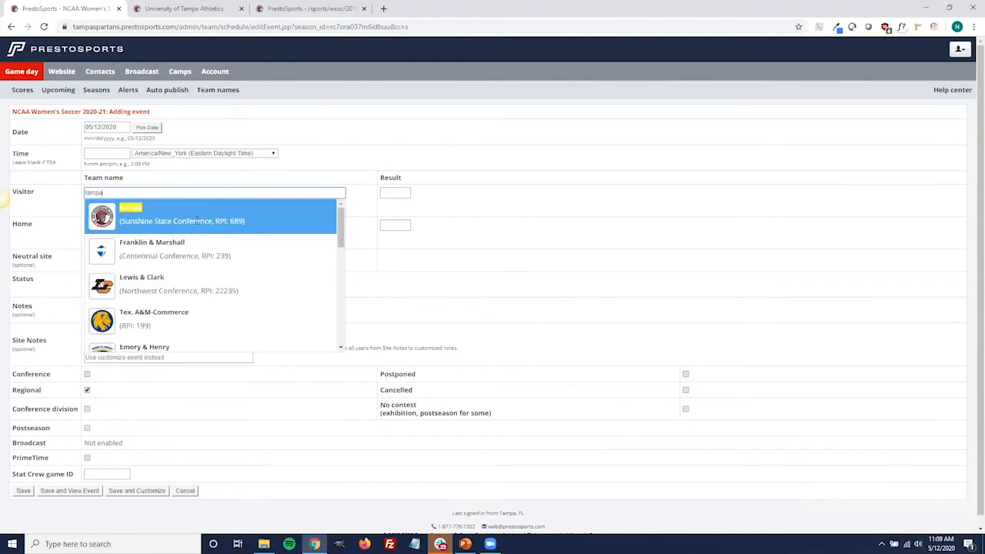
click(198, 221)
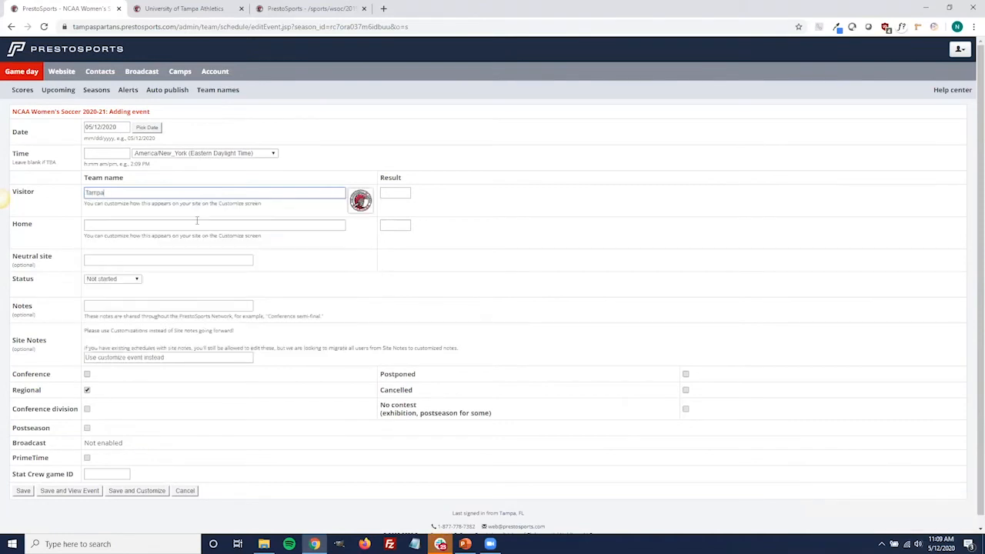
Set the event's home team to Harvard.
click(276, 227)
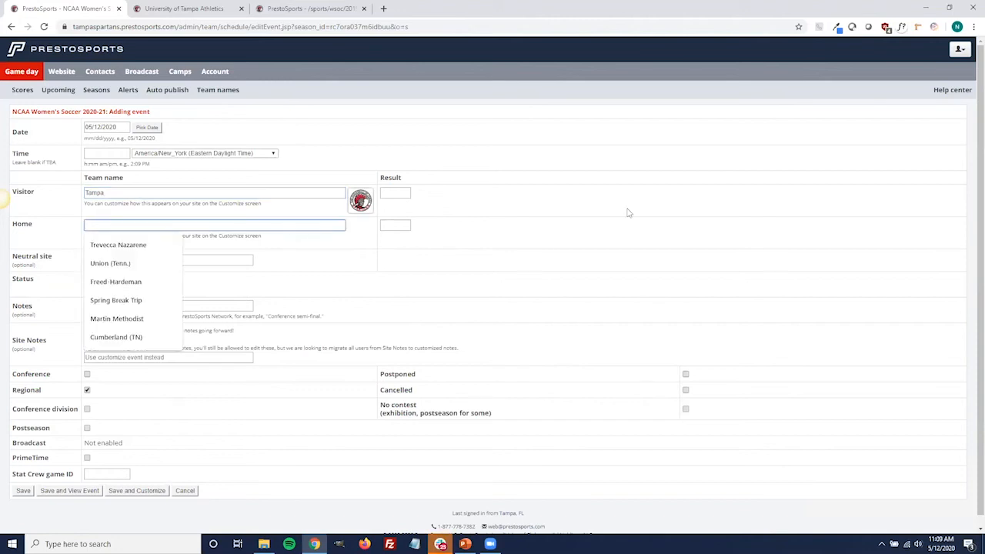
text(harvard)
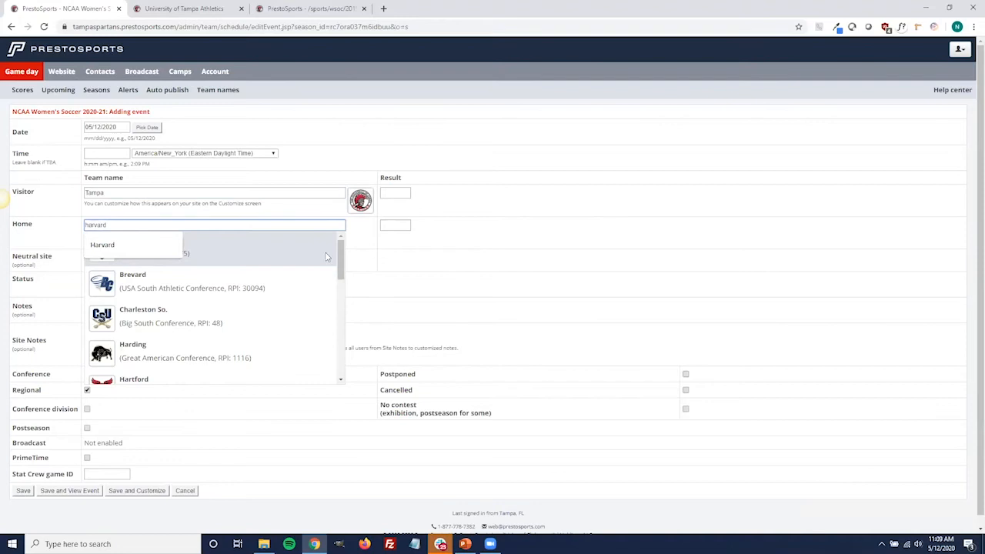
click(277, 246)
click(421, 284)
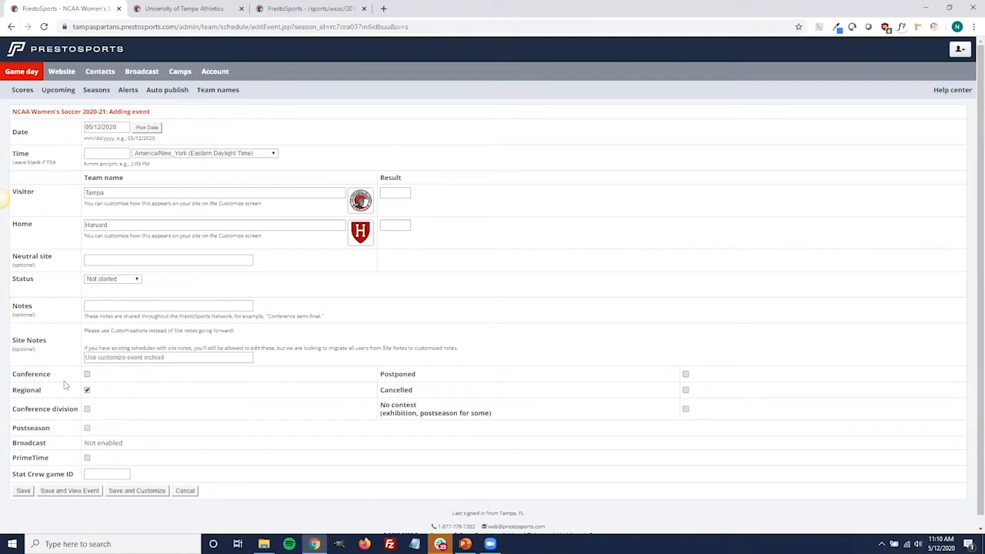
Flag the event as a conference game that uses PrimeTime and try to save it.
scroll(66, 385, down, 1)
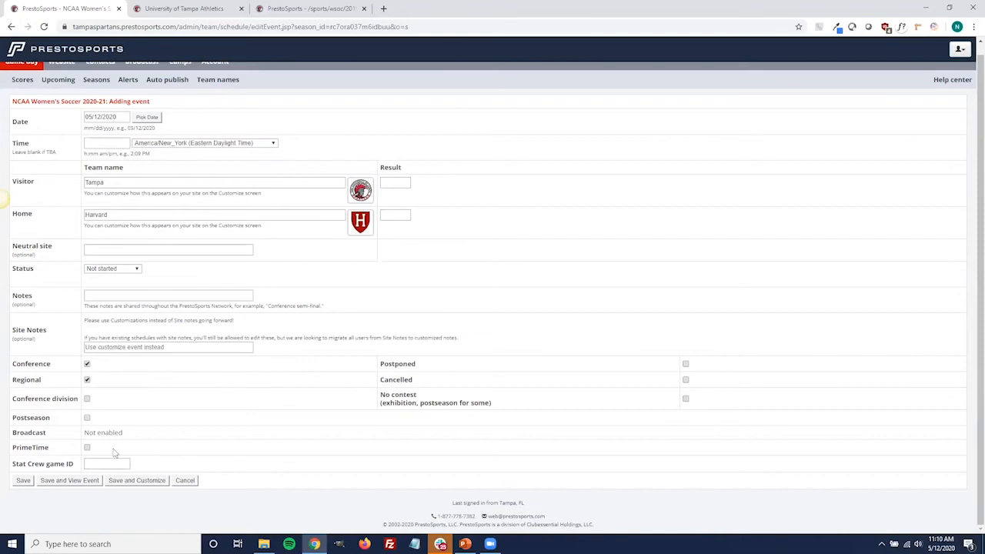
click(87, 448)
scroll(312, 401, down, 2)
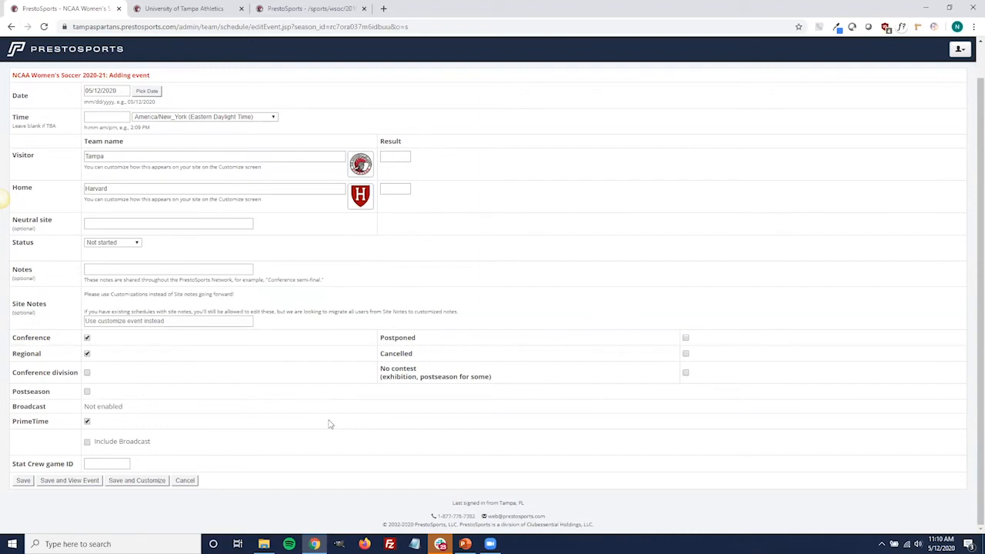
click(23, 480)
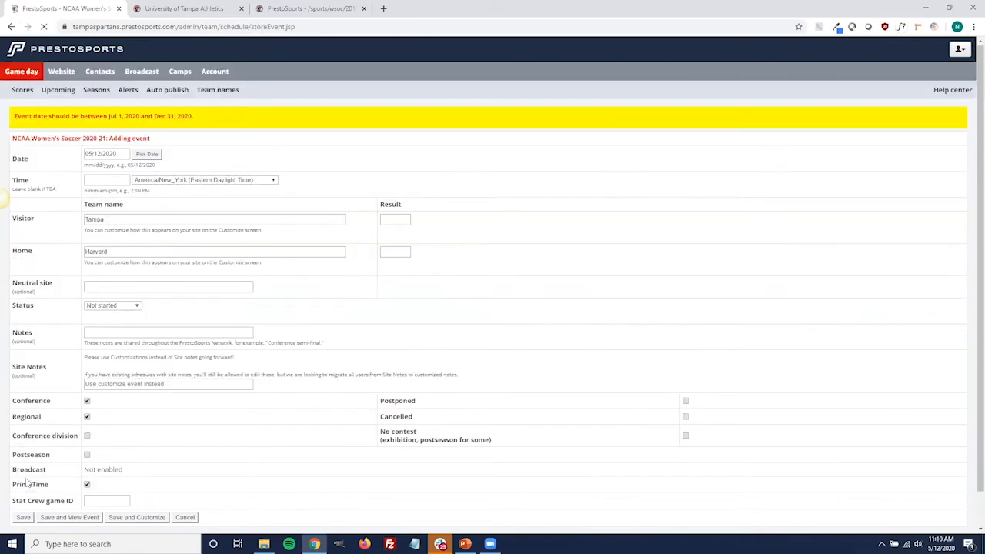
Change the event date to July 1, 2020 and save the event.
click(145, 154)
click(207, 172)
click(207, 171)
click(151, 203)
scroll(34, 455, down, 2)
click(23, 480)
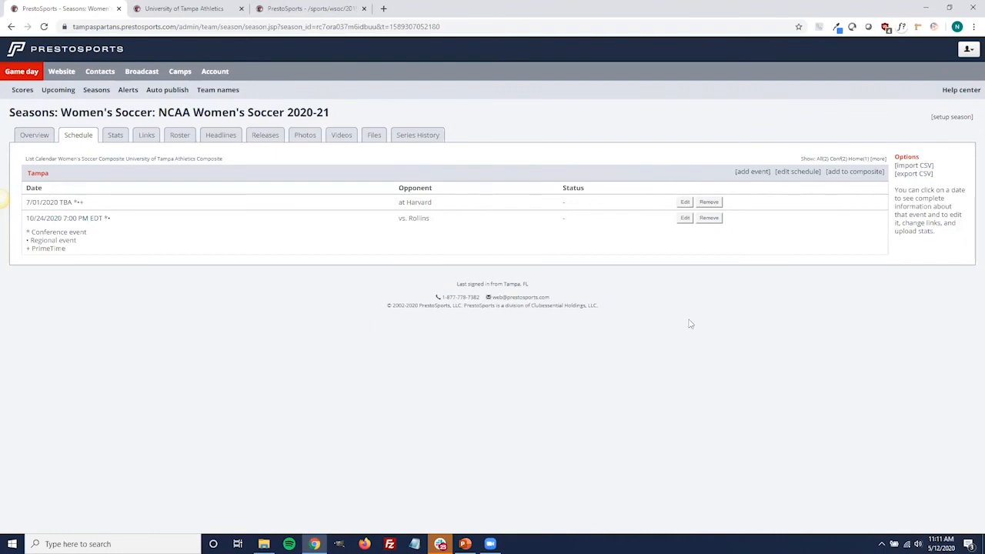
Select all schedule events for bulk editing, try the PrimeTime and canceled markings, and leave without applying them.
click(798, 171)
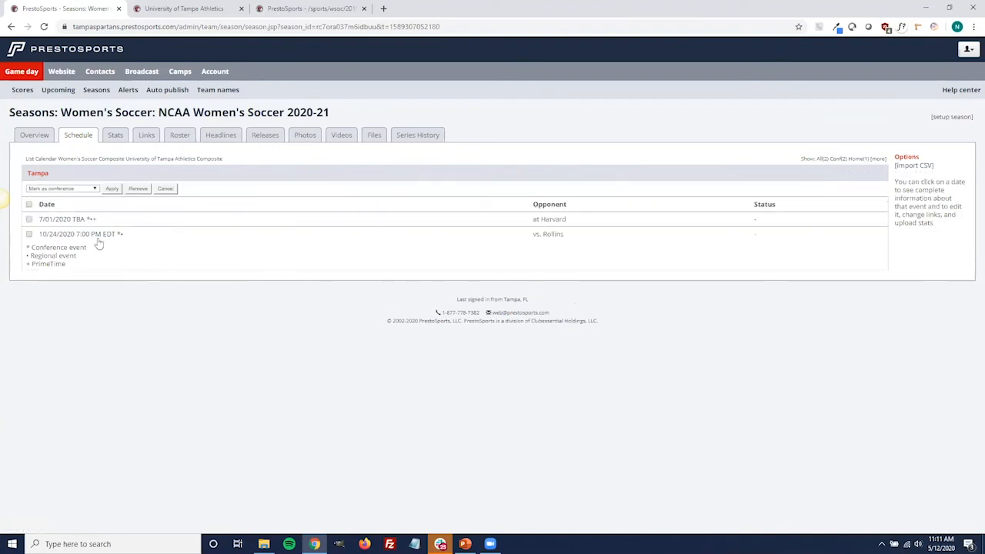
click(29, 205)
click(89, 191)
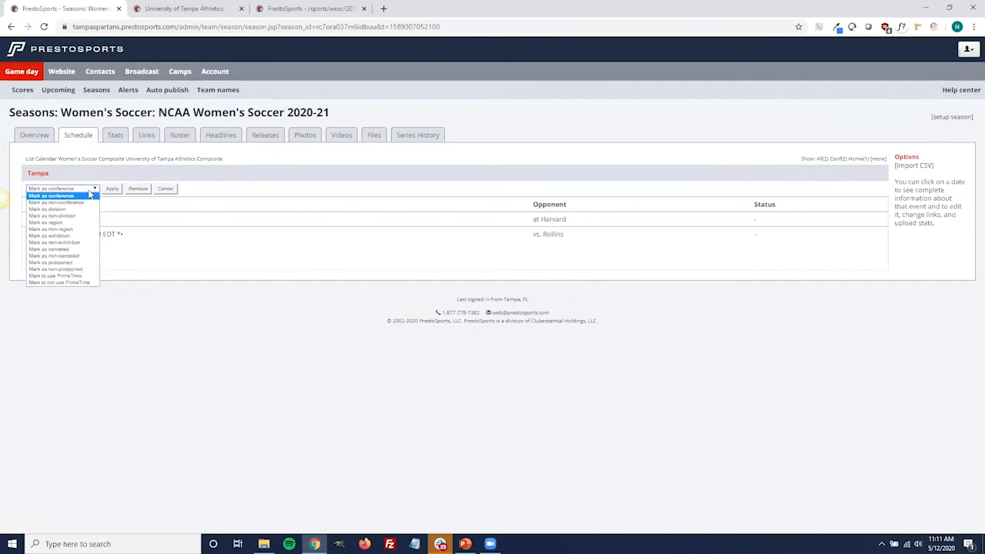
click(89, 277)
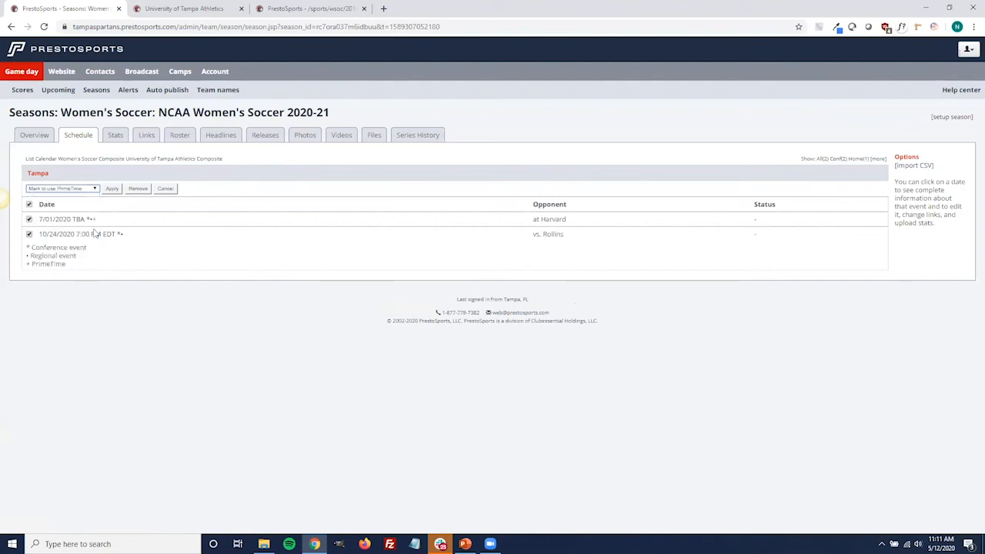
click(95, 190)
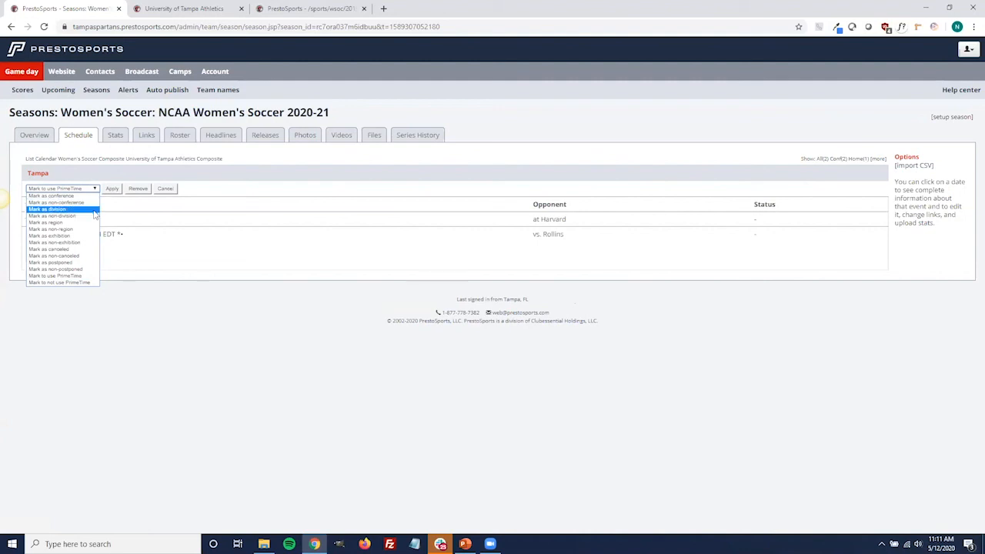
click(98, 250)
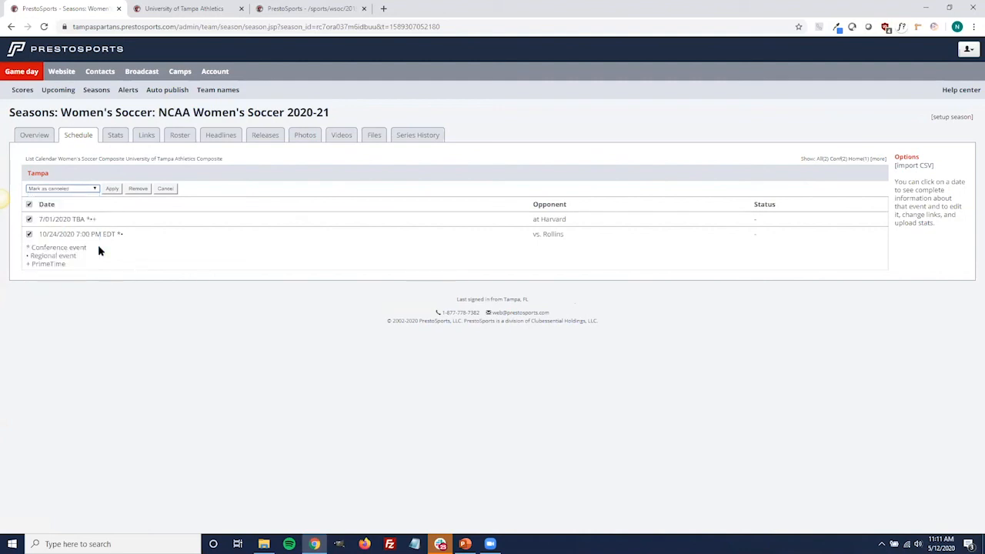
click(168, 189)
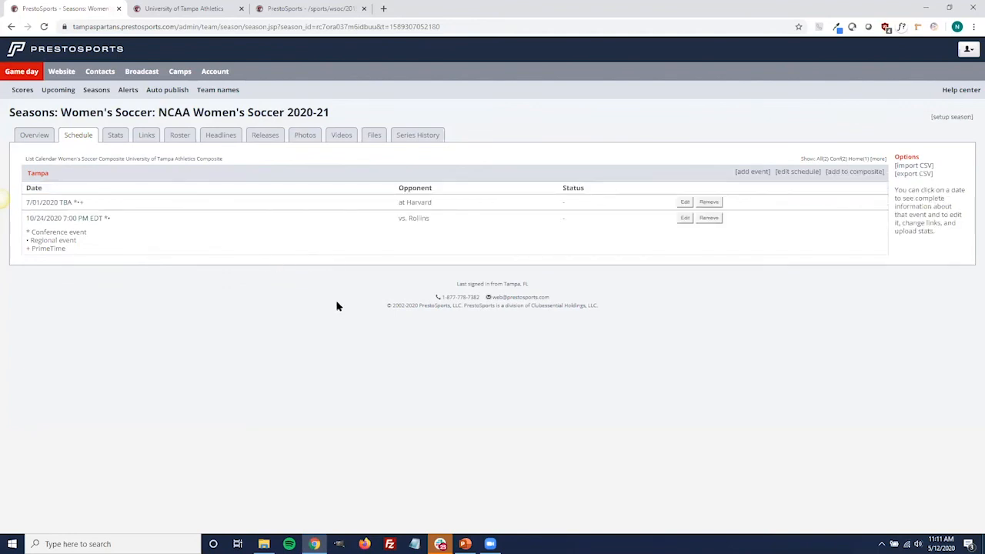
Choose the Women's Soccer and University of Tampa Athletics composites for the season schedule, but cancel without saving.
click(865, 174)
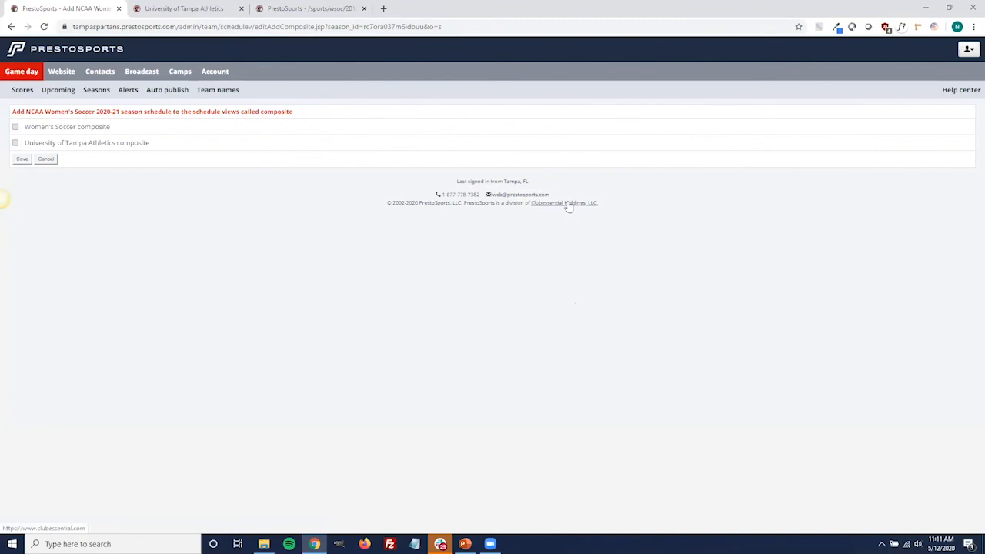
click(16, 127)
click(15, 143)
click(45, 160)
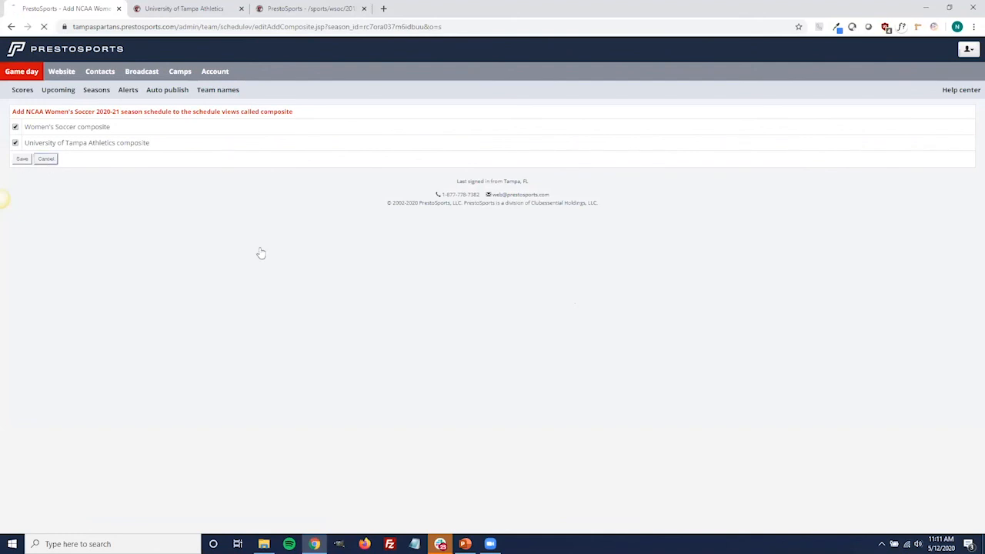